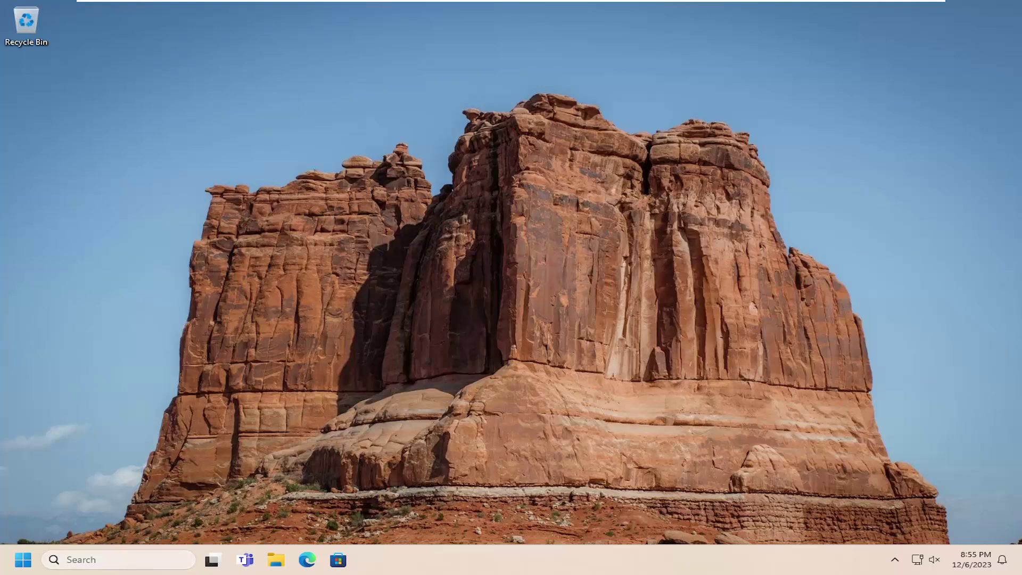
- Search 'cmd', run Command Prompt as administrator, and move its window to the right
{"action": "left_click", "coordinate": [123, 565]}
{"action": "type", "text": "cmd"}
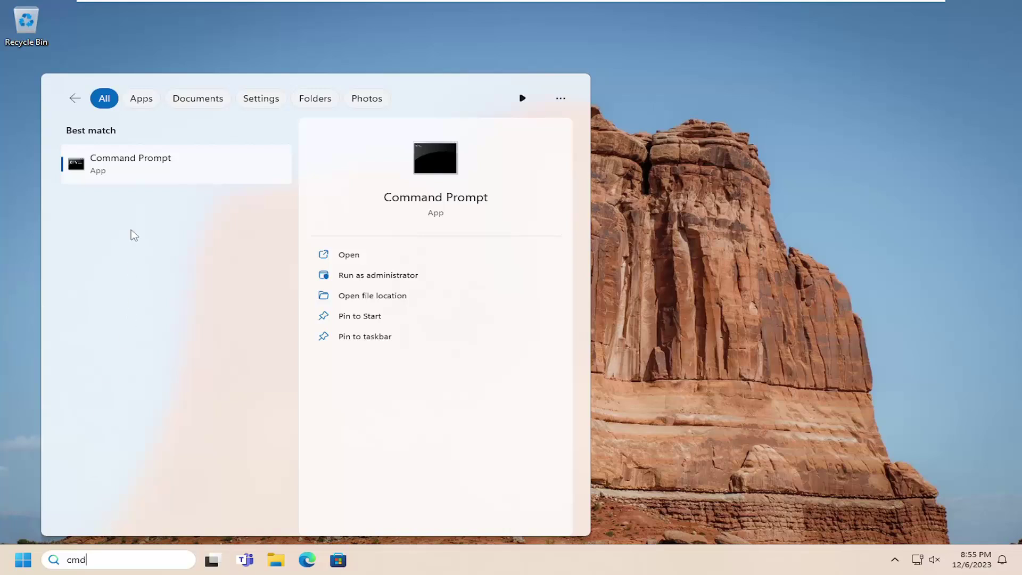
{"action": "right_click", "coordinate": [129, 167]}
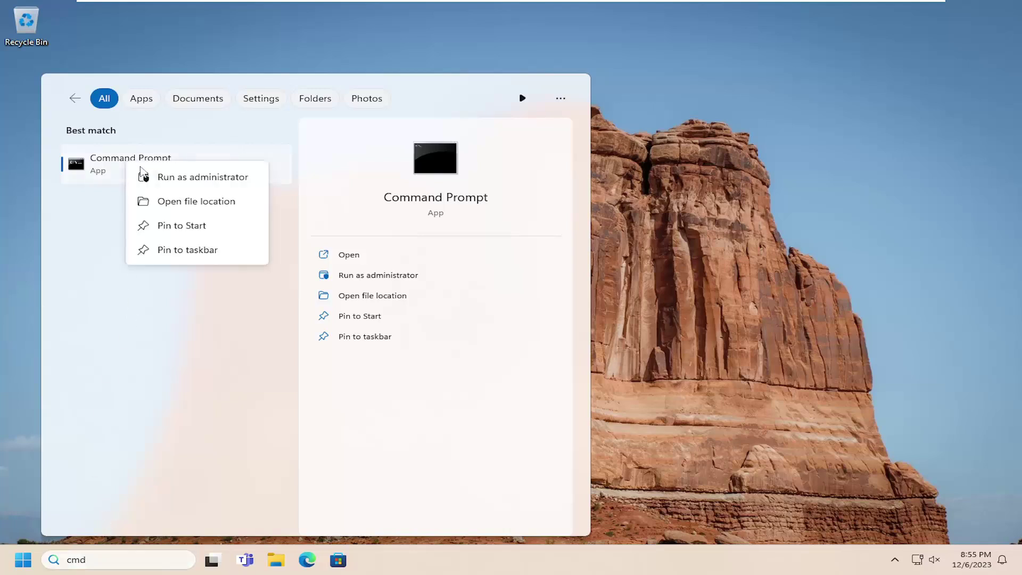
{"action": "left_click", "coordinate": [186, 181]}
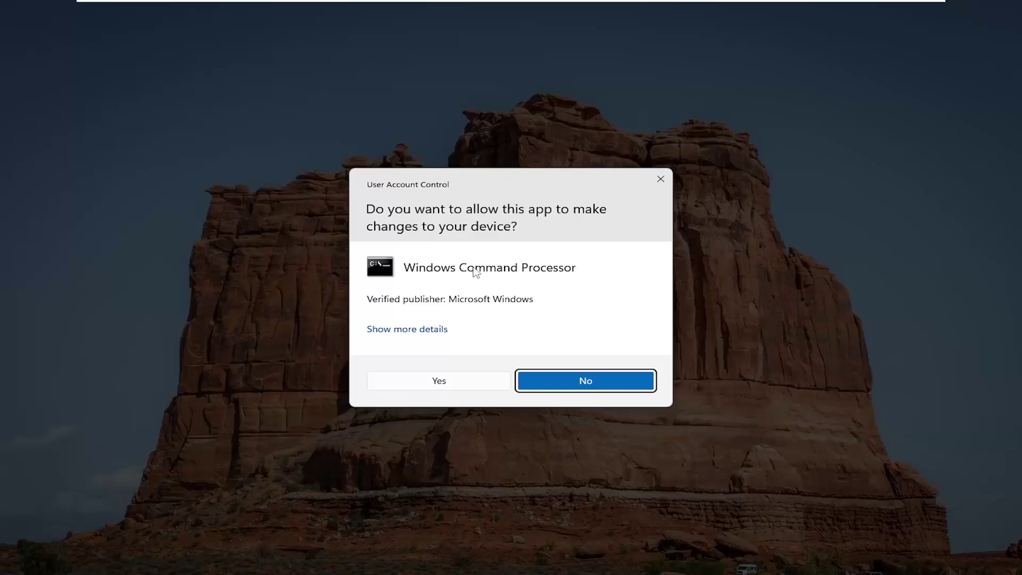
{"action": "left_click", "coordinate": [423, 381]}
{"action": "left_click_drag", "start_coordinate": [397, 114], "coordinate": [434, 112]}
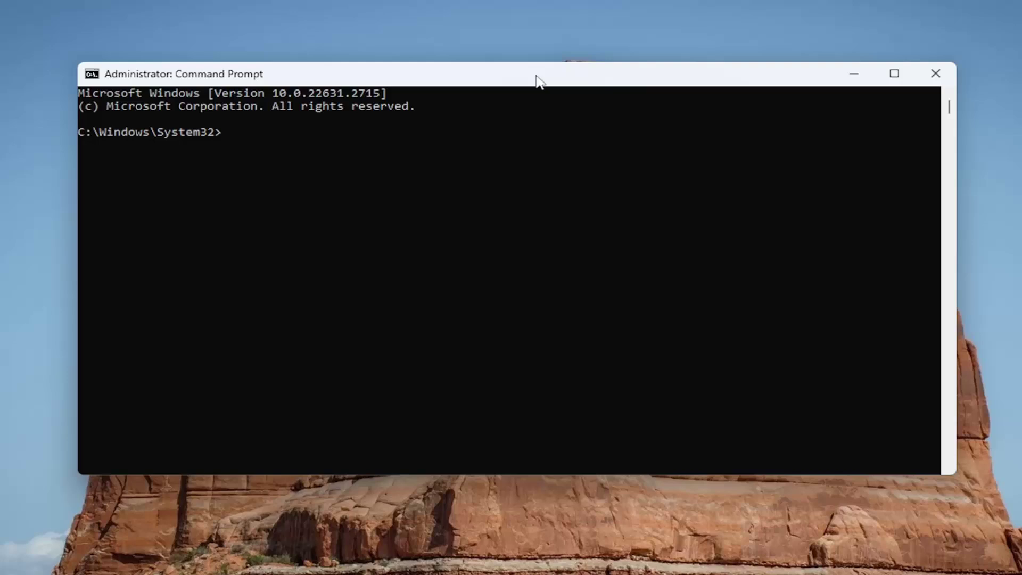
- Paste and run msdt.exe -id DeviceDiagnostic, then reposition the troubleshooter window
{"action": "right_click", "coordinate": [538, 81]}
{"action": "mouse_move", "coordinate": [578, 201]}
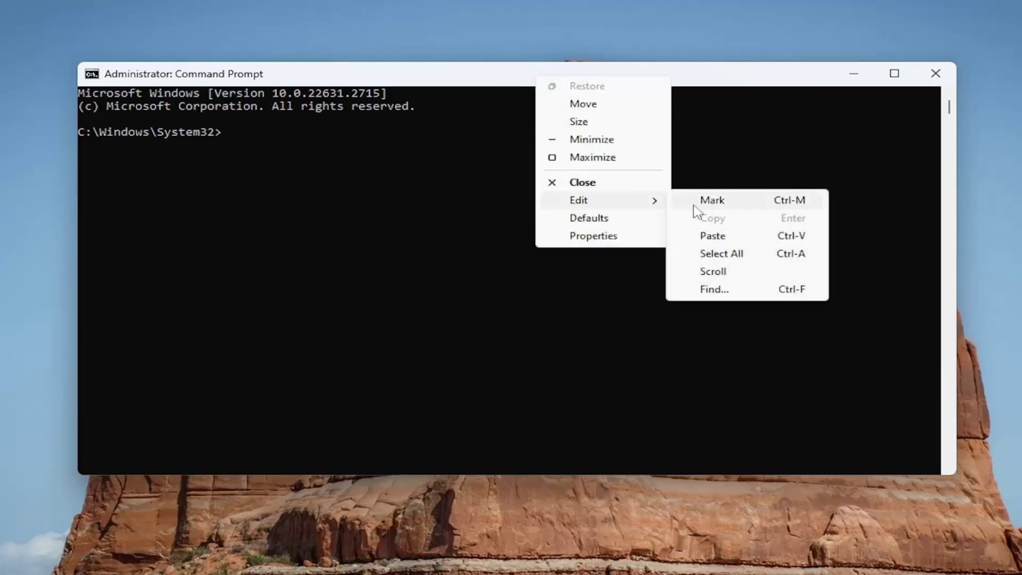
{"action": "left_click", "coordinate": [713, 236]}
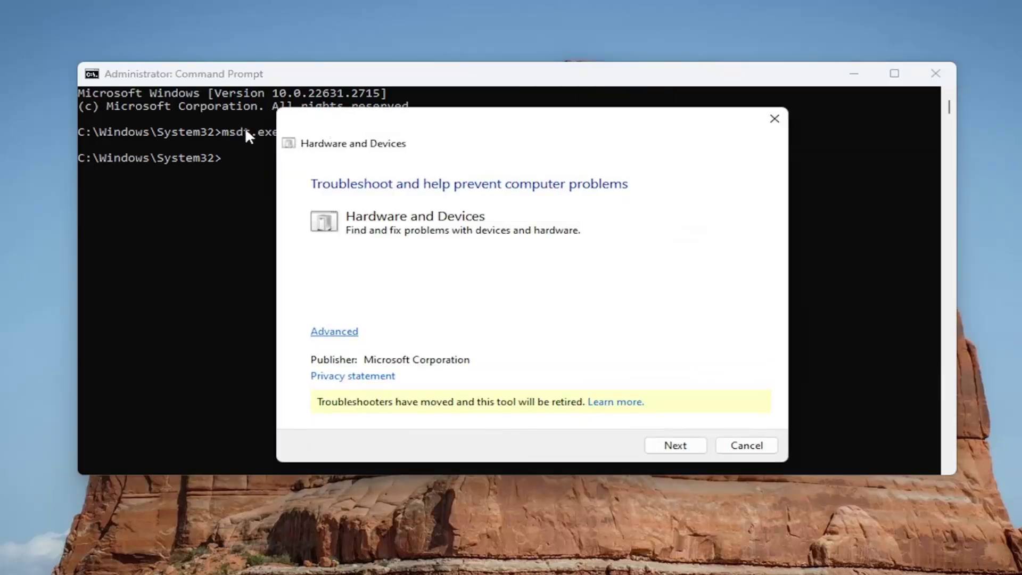
{"action": "left_click_drag", "start_coordinate": [434, 118], "coordinate": [427, 190]}
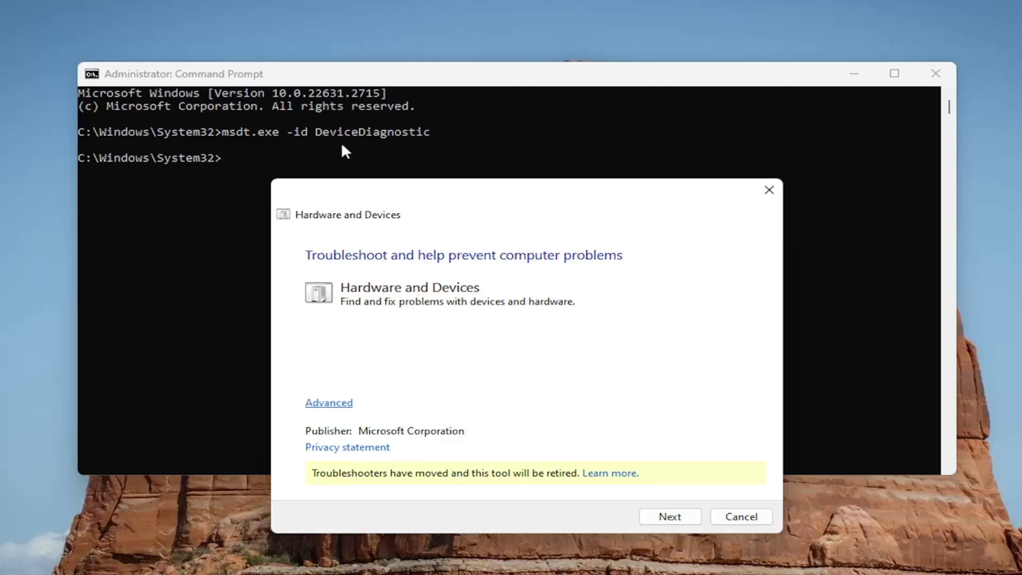
{"action": "left_click_drag", "start_coordinate": [405, 207], "coordinate": [369, 101]}
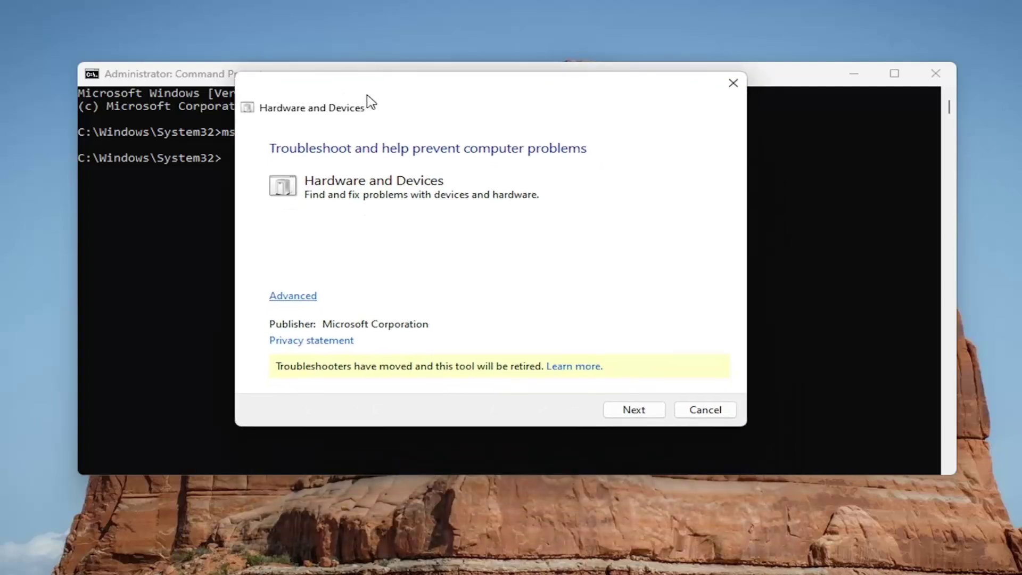
- Keep 'Apply repairs automatically' checked under Advanced and start detecting hardware problems
{"action": "left_click", "coordinate": [294, 297]}
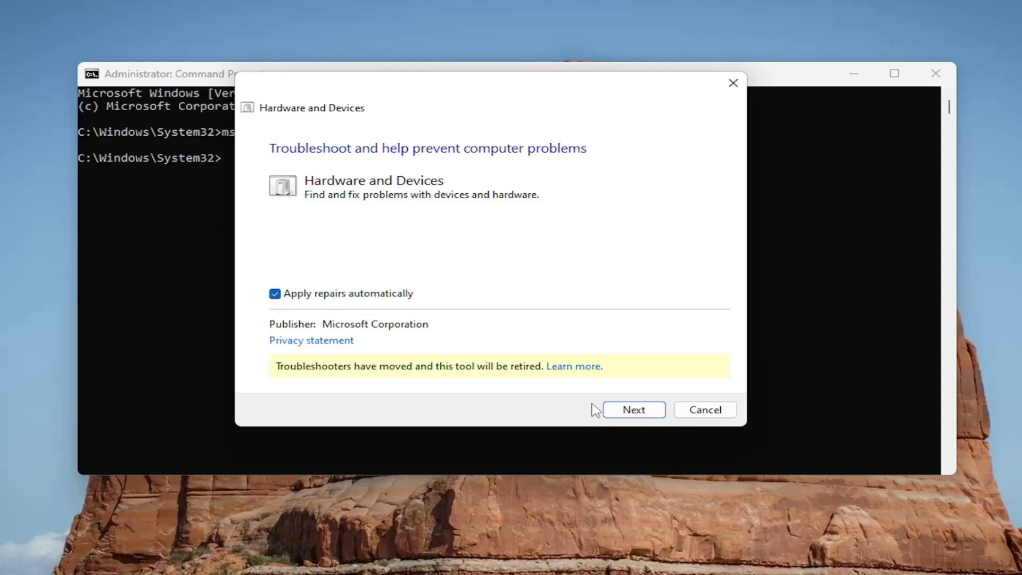
{"action": "left_click", "coordinate": [626, 411]}
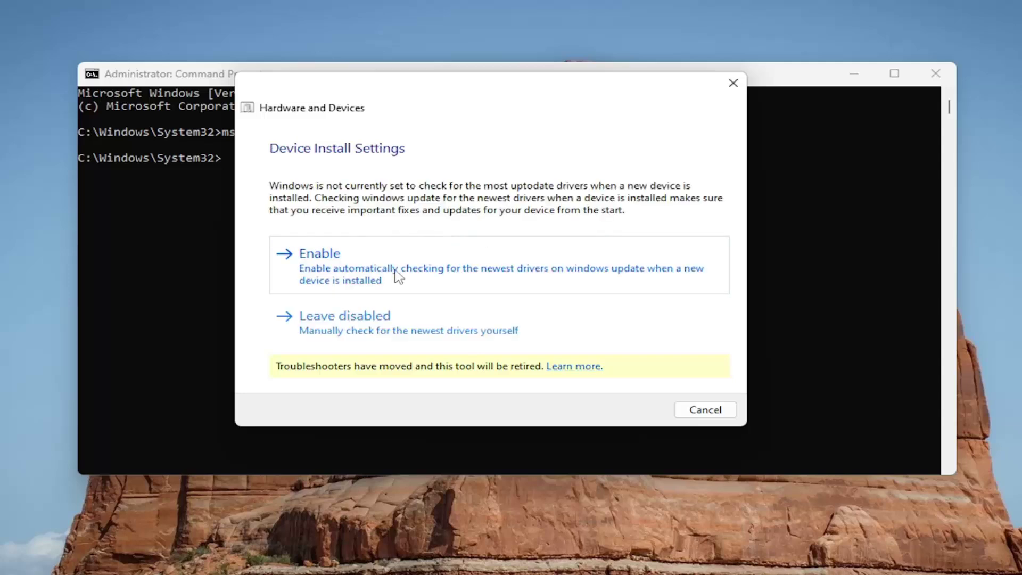
- Enable automatic driver checking on the Device Install Settings page
{"action": "left_click", "coordinate": [350, 270]}
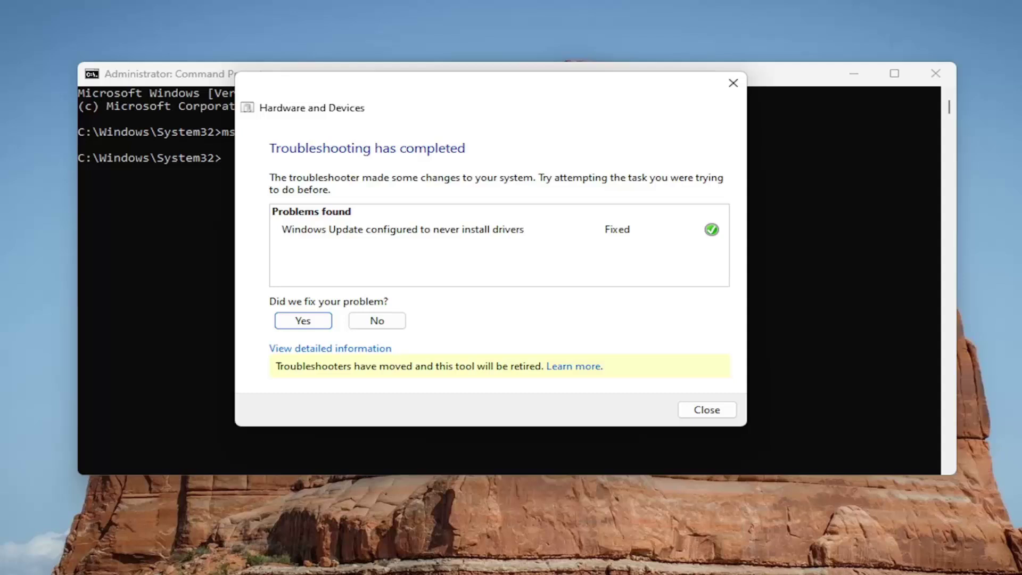
- Close the troubleshooter and search for 'device manager'
{"action": "left_click", "coordinate": [723, 410]}
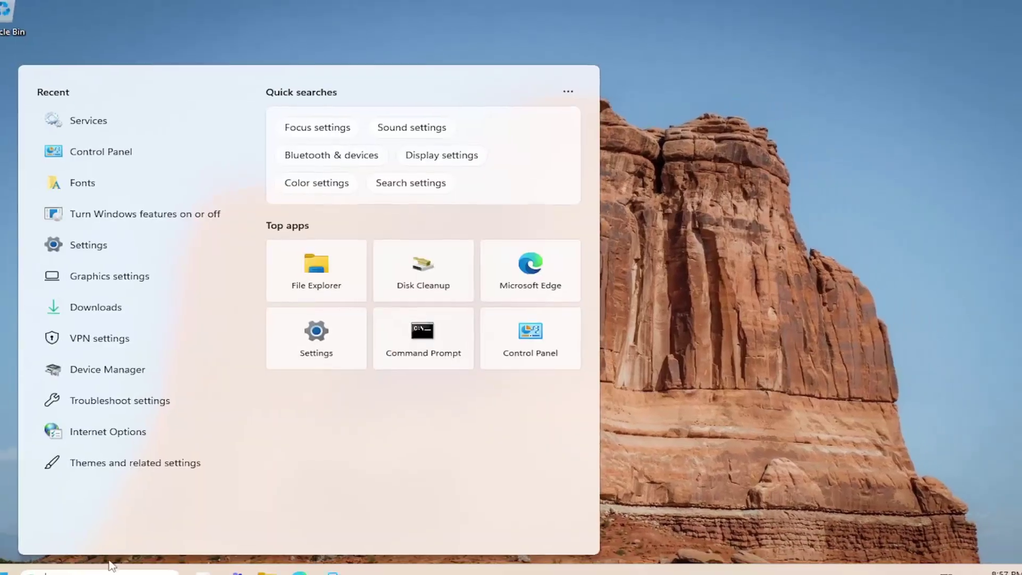
{"action": "type", "text": "d"}
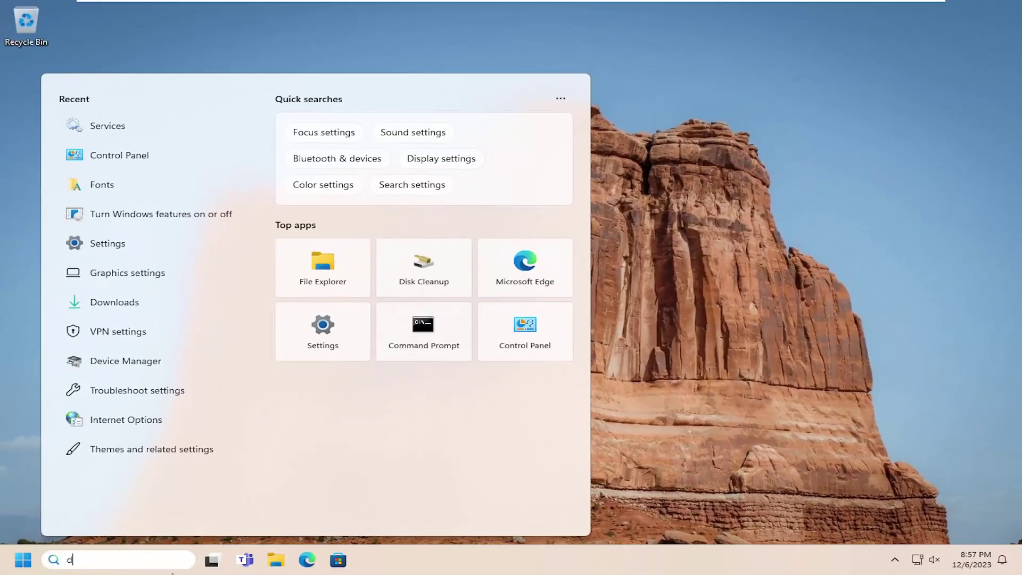
{"action": "type", "text": "evice mana"}
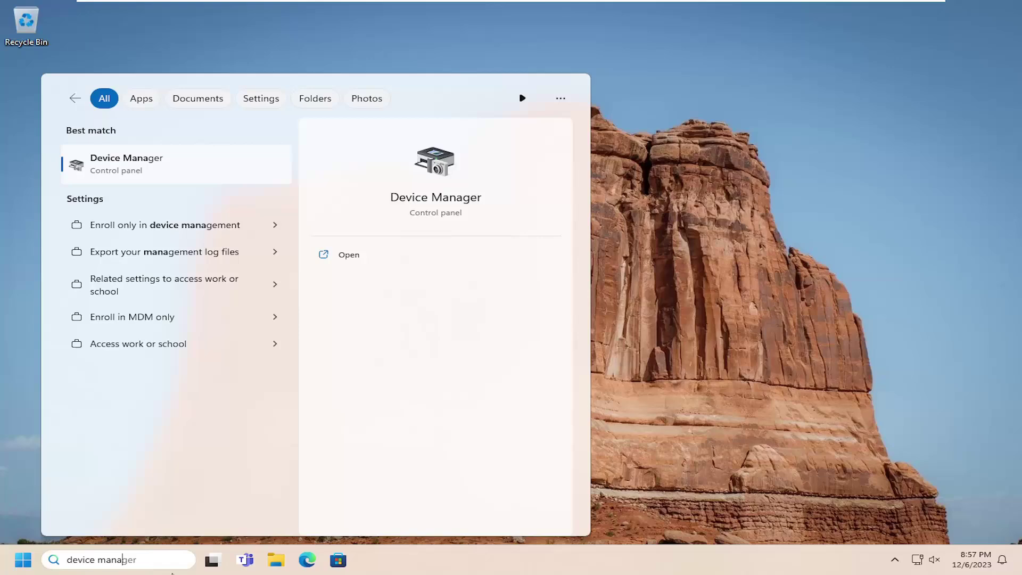
{"action": "type", "text": "ger"}
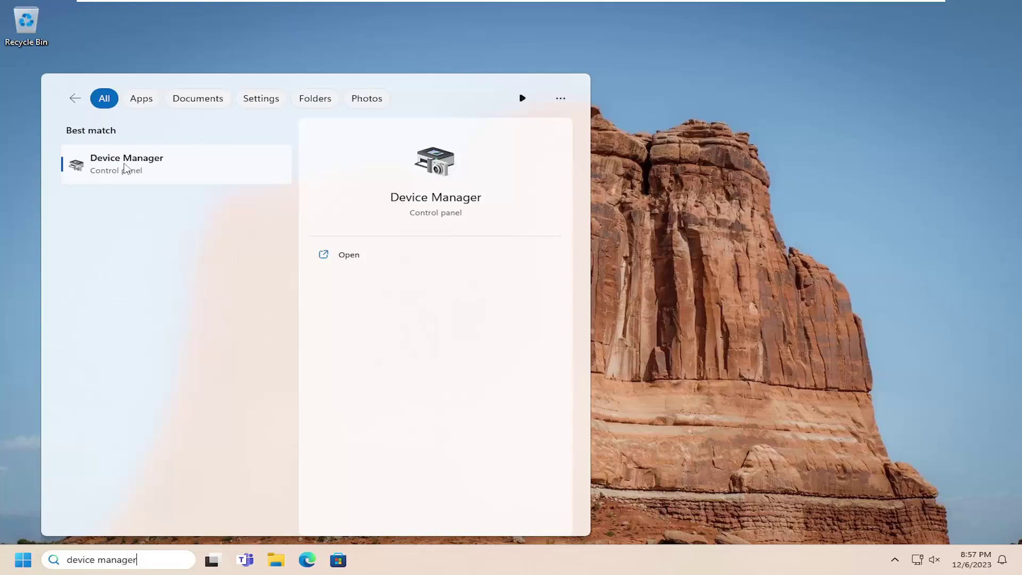
- Open Device Manager and expand Human Interface Devices
{"action": "left_click", "coordinate": [126, 168]}
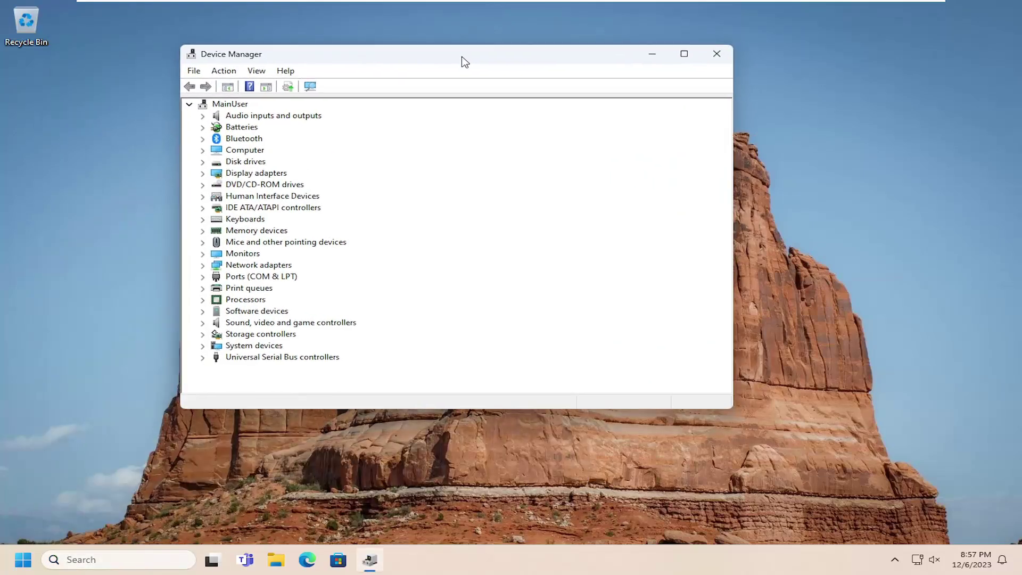
{"action": "left_click_drag", "start_coordinate": [462, 60], "coordinate": [485, 72]}
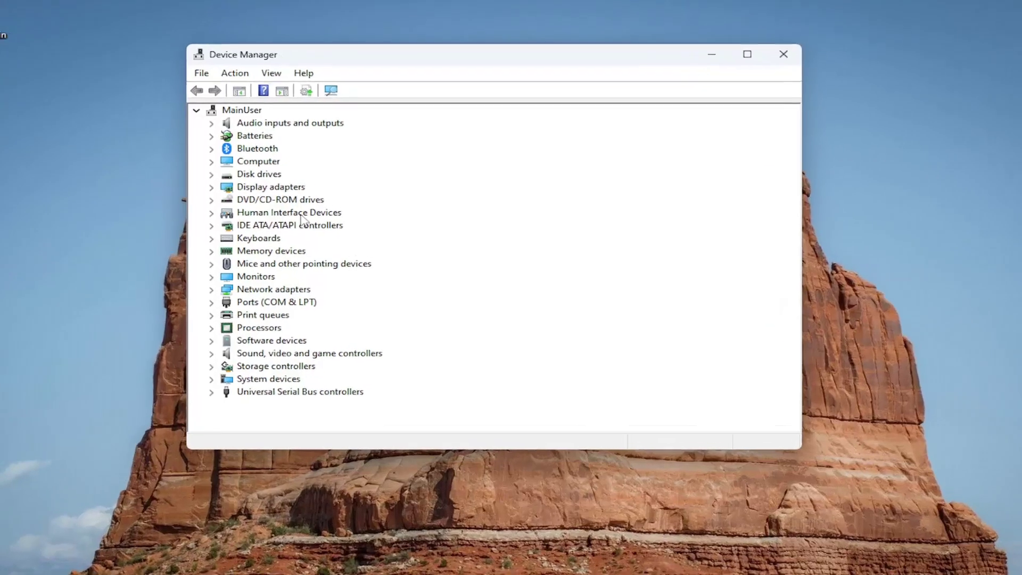
{"action": "double_click", "coordinate": [306, 204]}
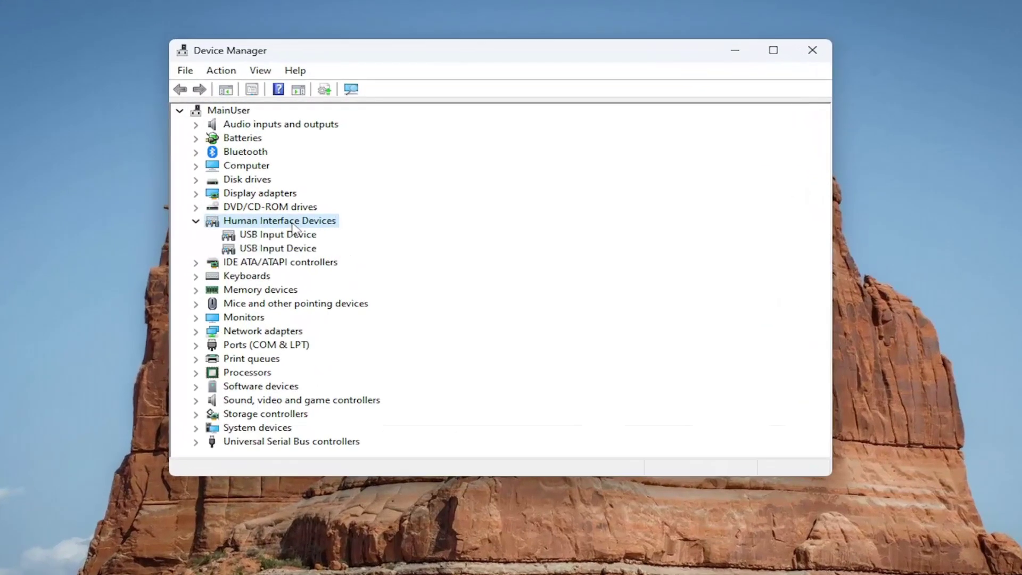
- Disable the first USB Input Device, confirm with Yes, then enable it again
{"action": "right_click", "coordinate": [259, 235]}
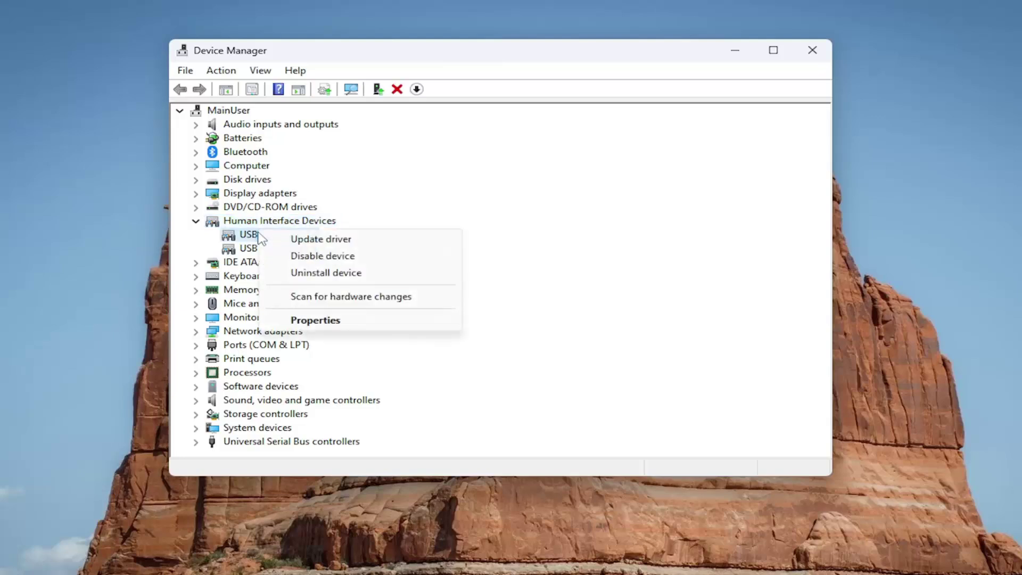
{"action": "left_click", "coordinate": [311, 256]}
{"action": "left_click", "coordinate": [559, 327]}
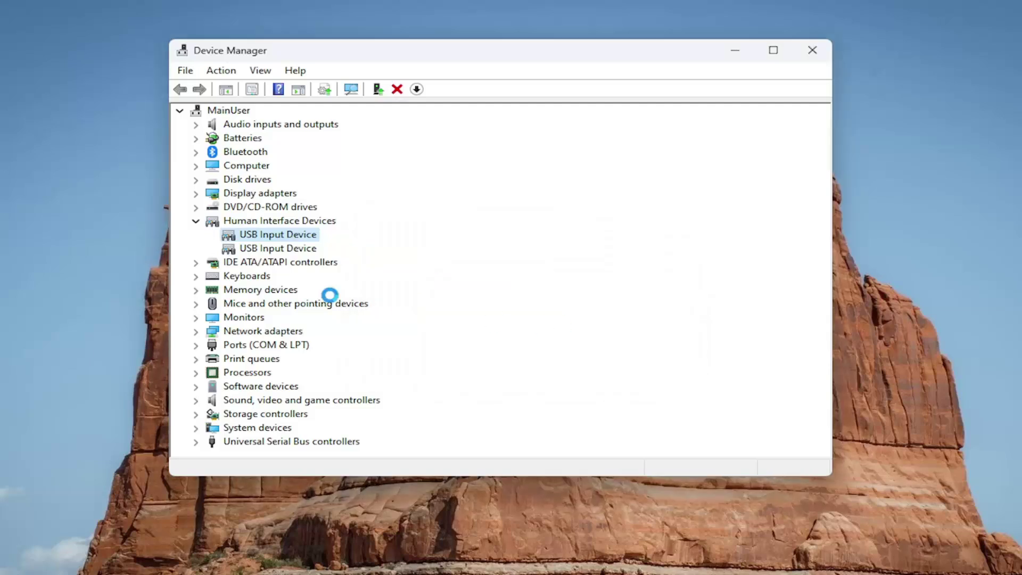
{"action": "right_click", "coordinate": [248, 237]}
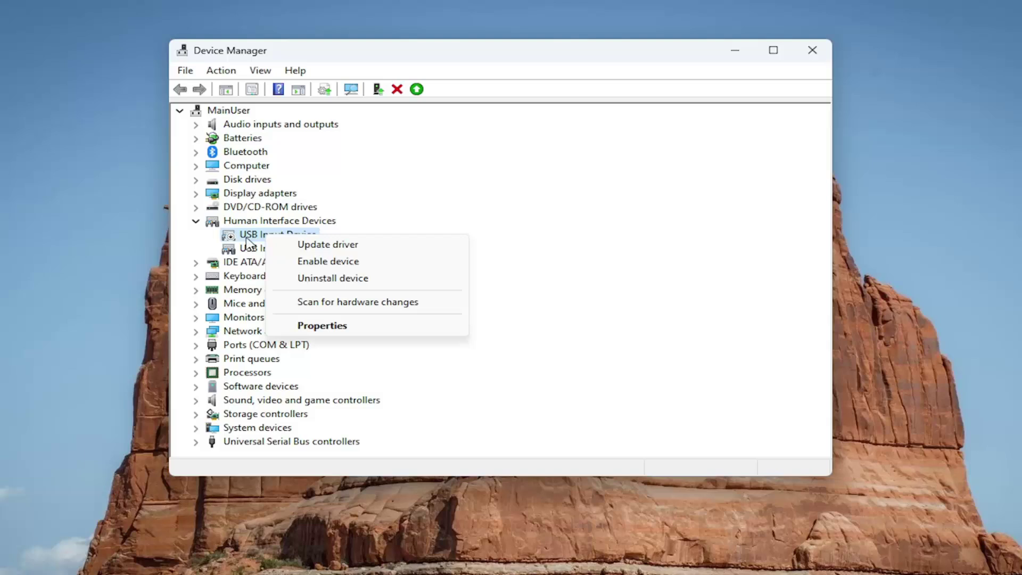
{"action": "left_click", "coordinate": [312, 262]}
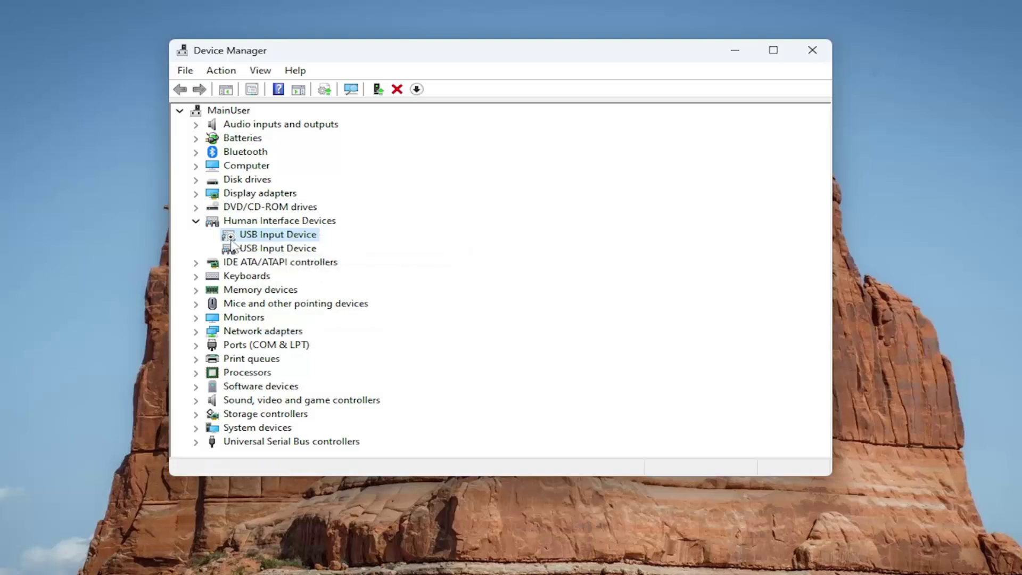
- Repeat the disable-and-re-enable cycle on the same USB Input Device
{"action": "right_click", "coordinate": [269, 236]}
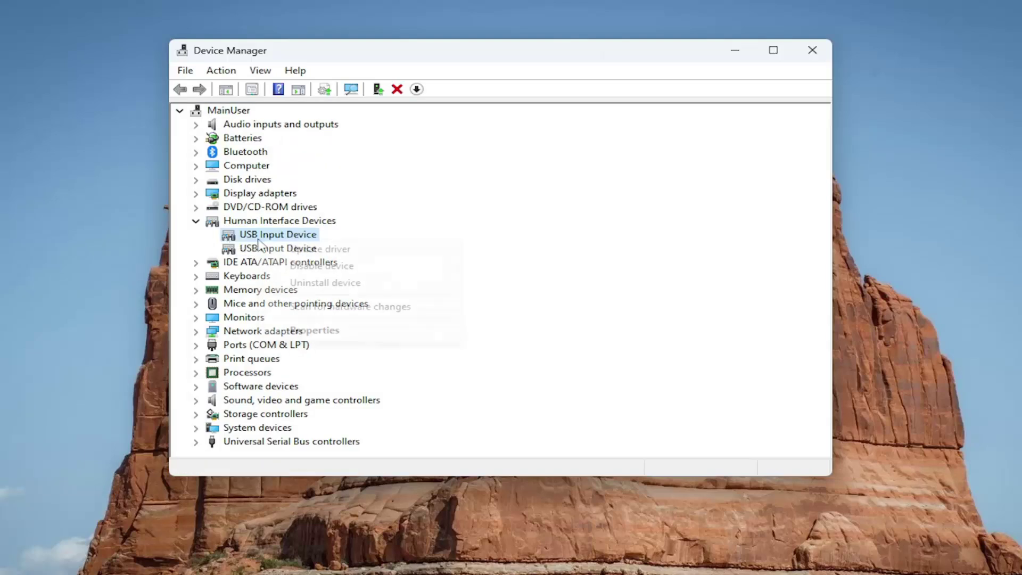
{"action": "left_click", "coordinate": [308, 265]}
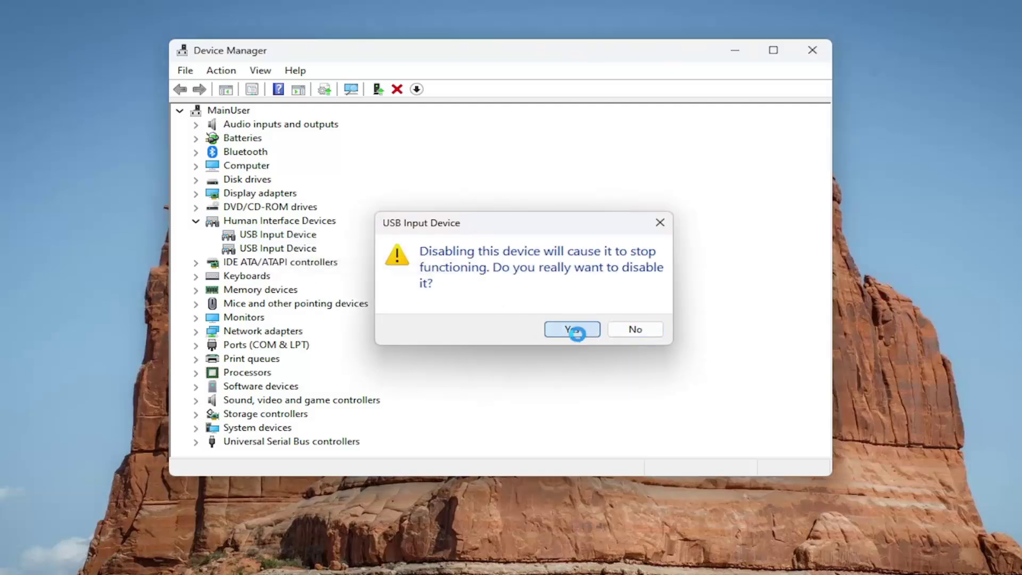
{"action": "left_click", "coordinate": [572, 329]}
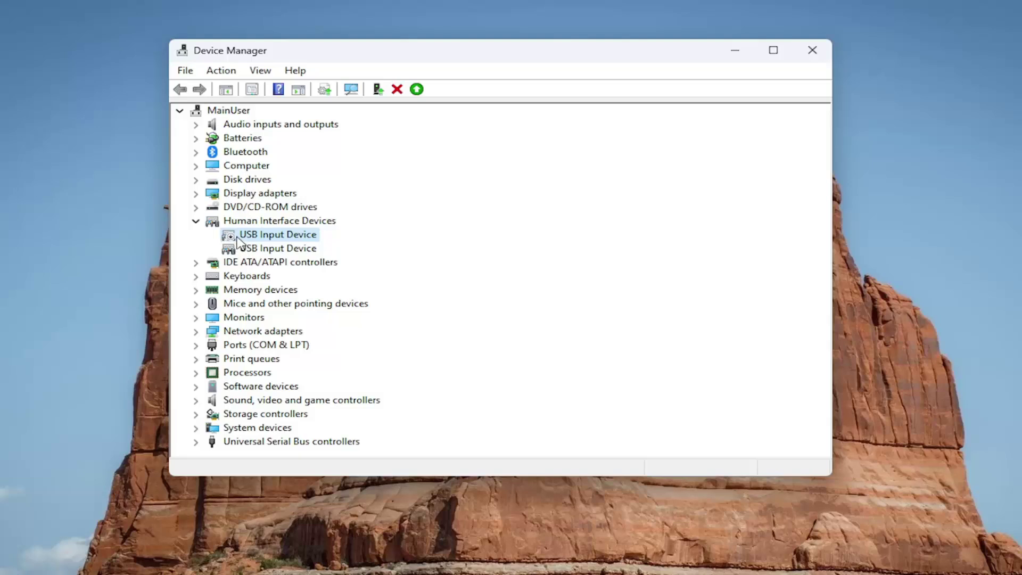
{"action": "right_click", "coordinate": [274, 237]}
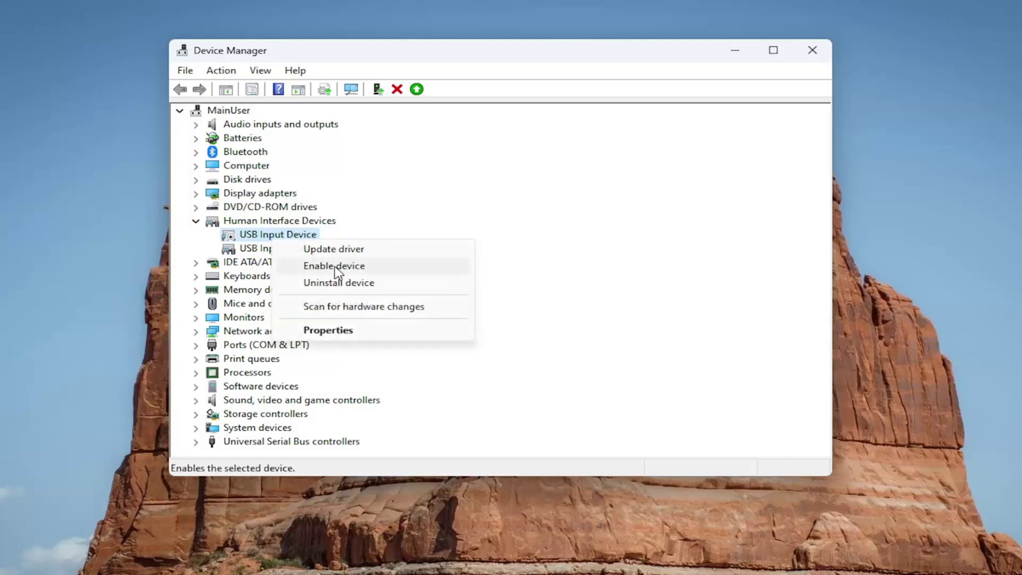
{"action": "left_click", "coordinate": [336, 266]}
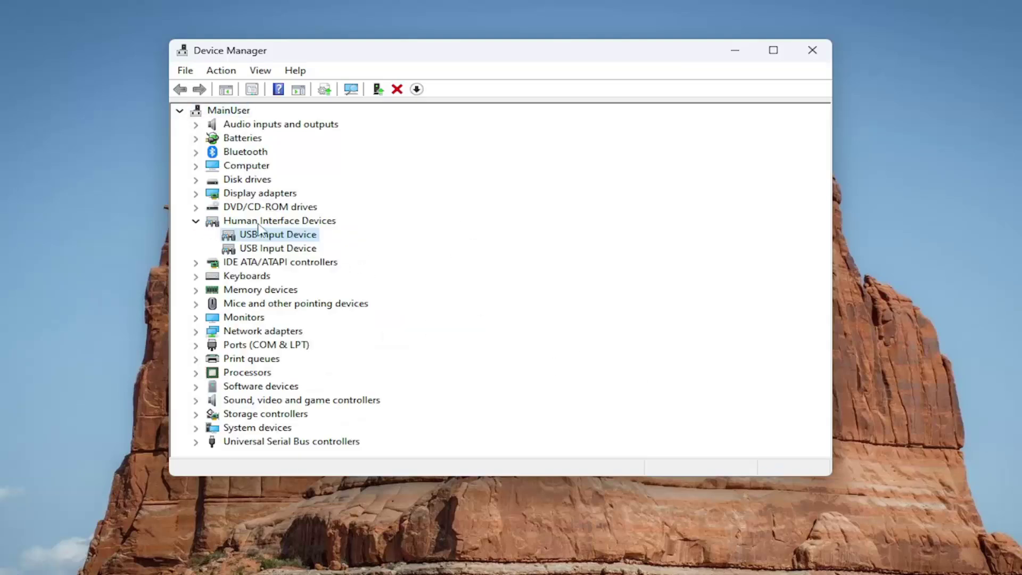
- Collapse Human Interface Devices, close Device Manager, and choose Restart from the Start button's menu
{"action": "left_click", "coordinate": [195, 222]}
{"action": "left_click", "coordinate": [812, 51]}
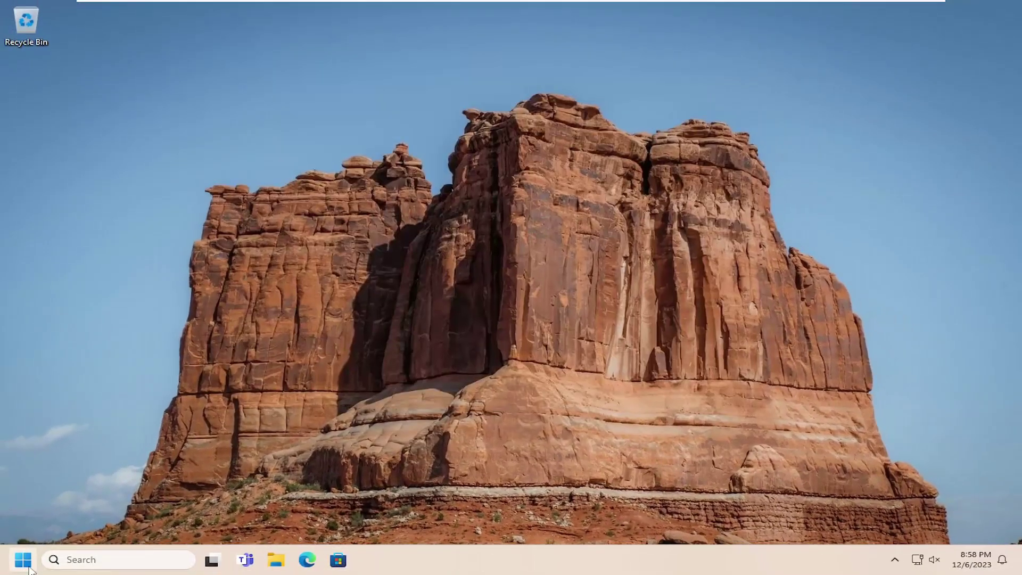
{"action": "right_click", "coordinate": [24, 560]}
{"action": "mouse_move", "coordinate": [94, 515]}
{"action": "left_click", "coordinate": [178, 502]}
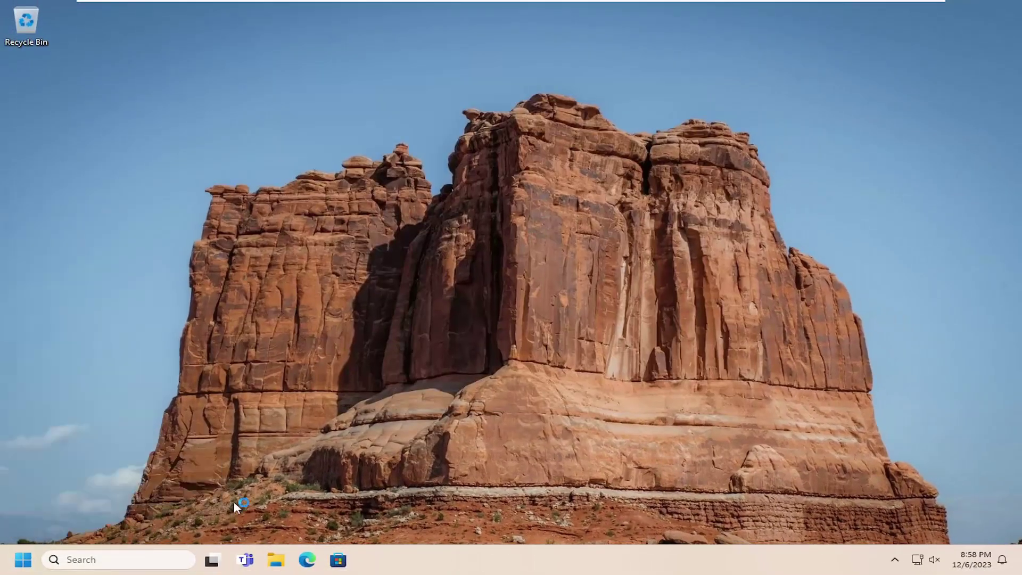